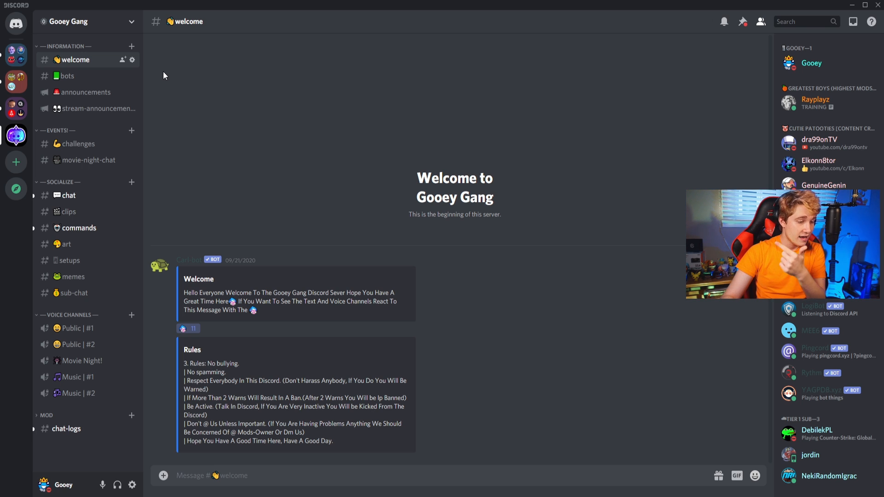
Look through the bots, announcements, stream-announcements, challenges and movie-night-chat channels, finishing at the welcome channel.
{"action": "left_click", "coordinate": [66, 75]}
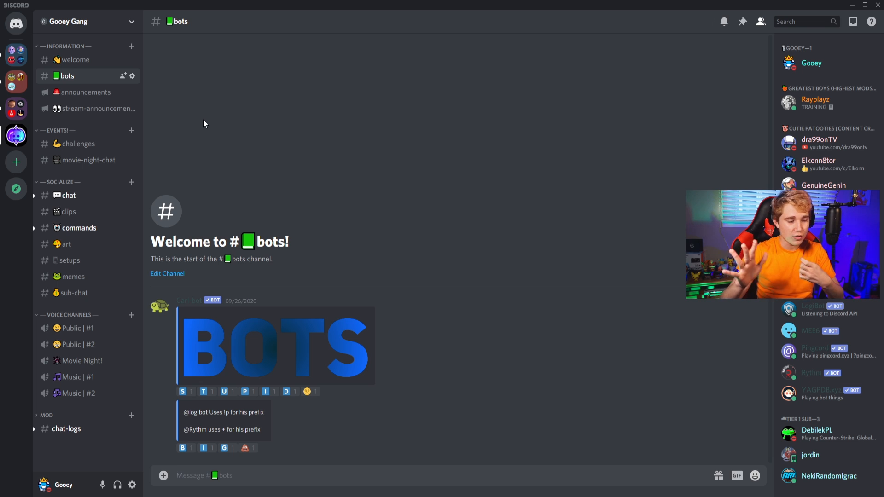
{"action": "left_click", "coordinate": [97, 93]}
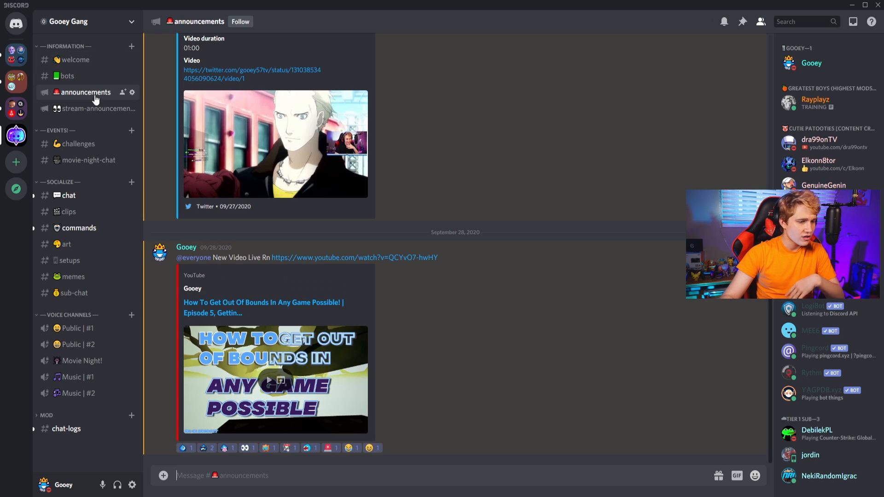
{"action": "left_click", "coordinate": [104, 110]}
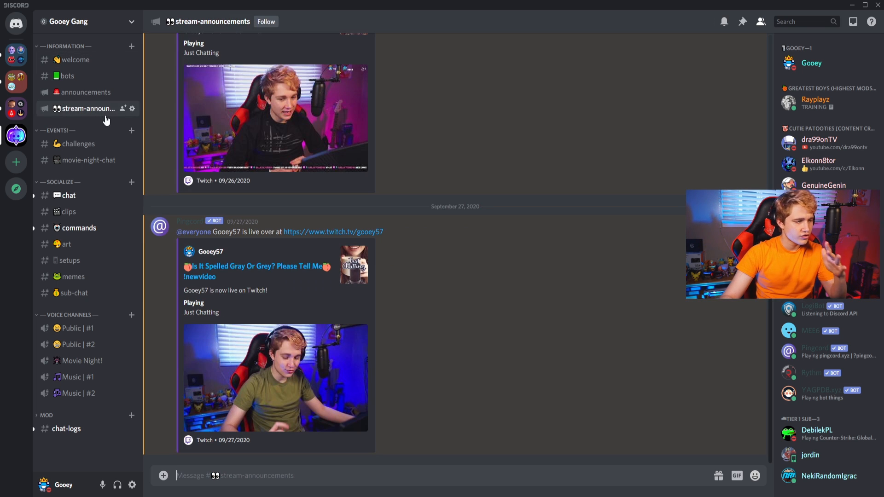
{"action": "left_click", "coordinate": [78, 144]}
{"action": "left_click", "coordinate": [90, 160]}
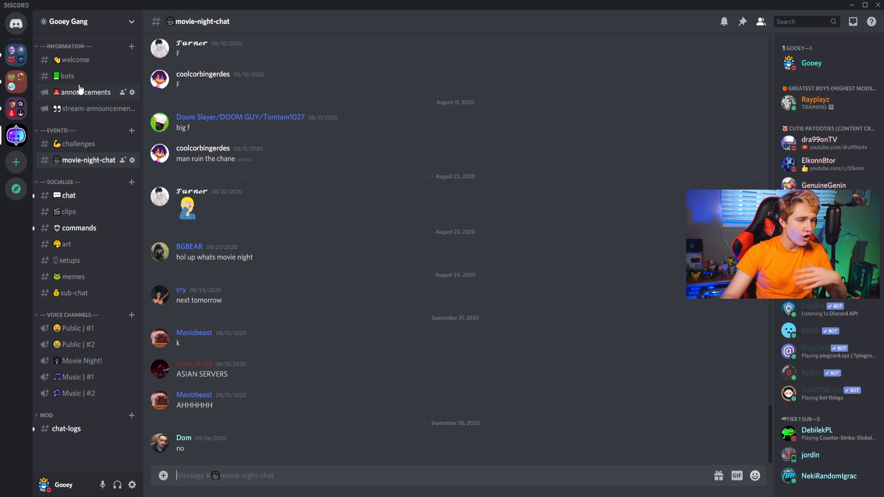
{"action": "left_click", "coordinate": [75, 60]}
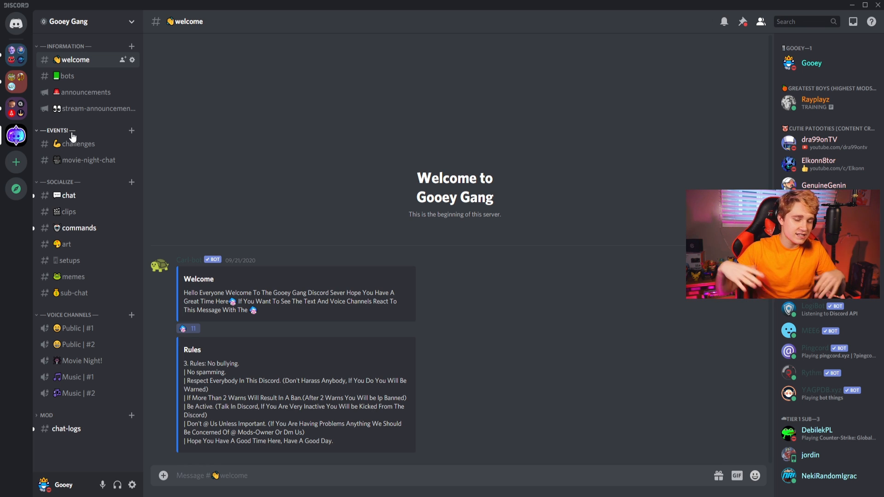
Open the Gooey Gang server's role settings and view the Black (Challenge Role) settings.
{"action": "left_click", "coordinate": [89, 22]}
{"action": "left_click", "coordinate": [91, 83]}
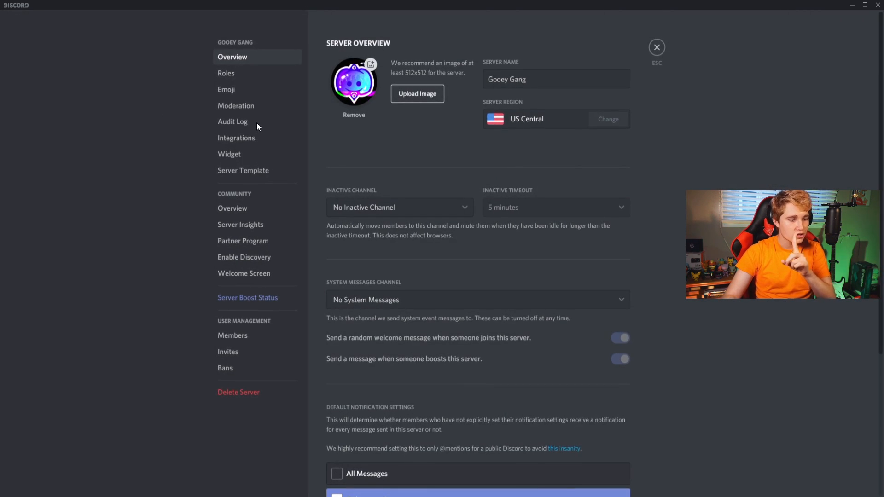
{"action": "left_click", "coordinate": [228, 74]}
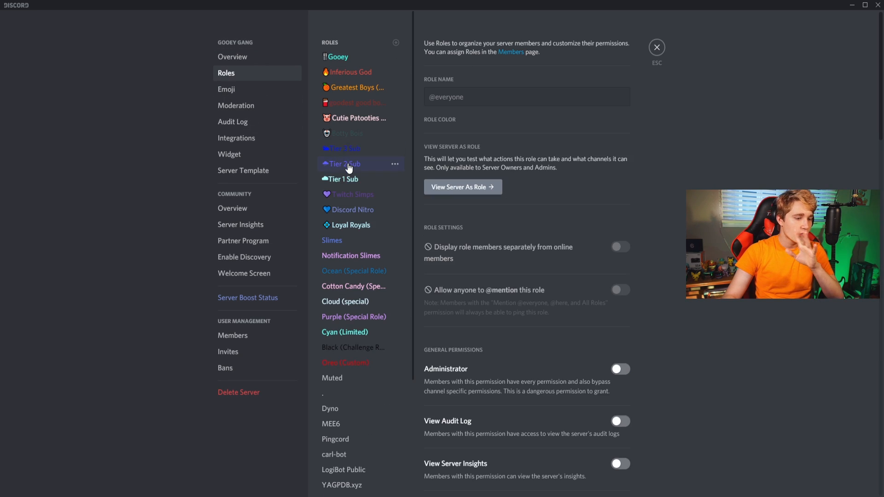
{"action": "left_click", "coordinate": [355, 362]}
{"action": "left_click", "coordinate": [355, 349]}
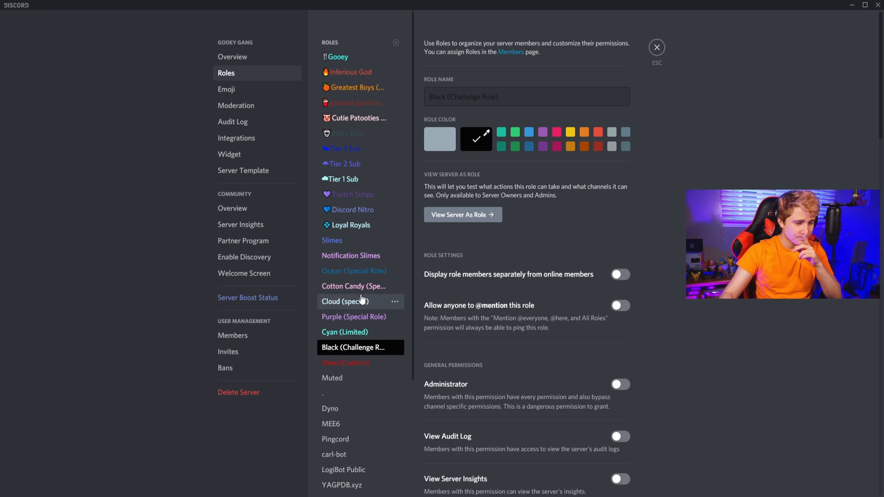
Look through the higher-ranked roles, from Gooey down through Cutie Patooties [Content Creators] to Tier 2 Sub.
{"action": "left_click", "coordinate": [341, 57]}
{"action": "left_click", "coordinate": [346, 72]}
{"action": "left_click", "coordinate": [345, 88]}
{"action": "left_click", "coordinate": [346, 73]}
{"action": "left_click", "coordinate": [345, 88]}
{"action": "left_click", "coordinate": [349, 103]}
{"action": "left_click", "coordinate": [355, 118]}
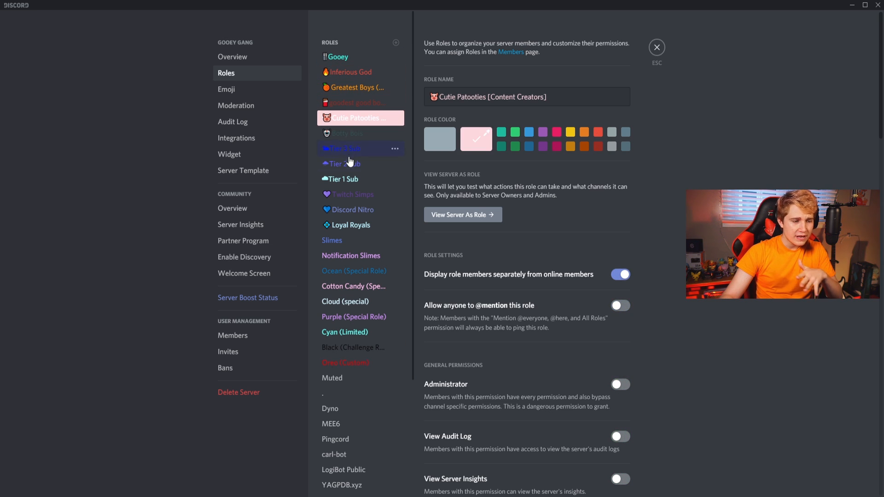
{"action": "left_click", "coordinate": [345, 164]}
Delete the Notification Slimes role from the server.
{"action": "left_click", "coordinate": [351, 255]}
{"action": "scroll", "coordinate": [538, 348], "scroll_direction": "down", "scroll_amount": 8}
{"action": "scroll", "coordinate": [538, 347], "scroll_direction": "down", "scroll_amount": 15}
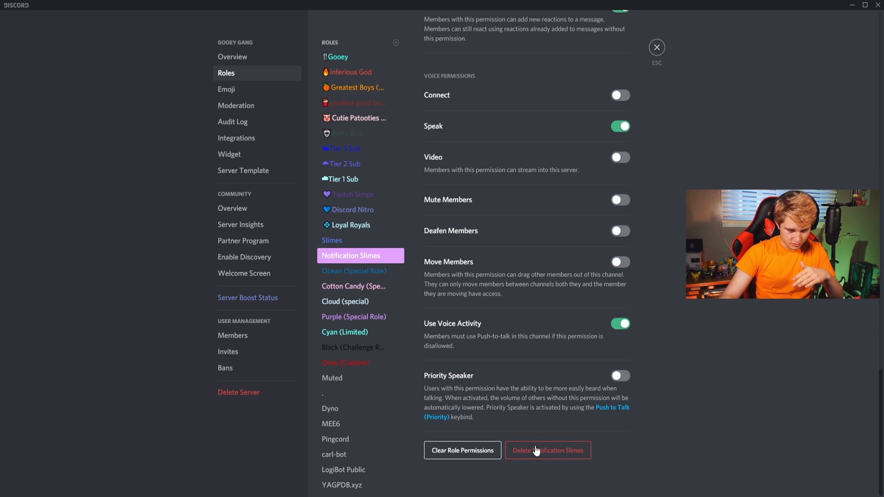
{"action": "left_click", "coordinate": [540, 454]}
{"action": "left_click", "coordinate": [496, 277]}
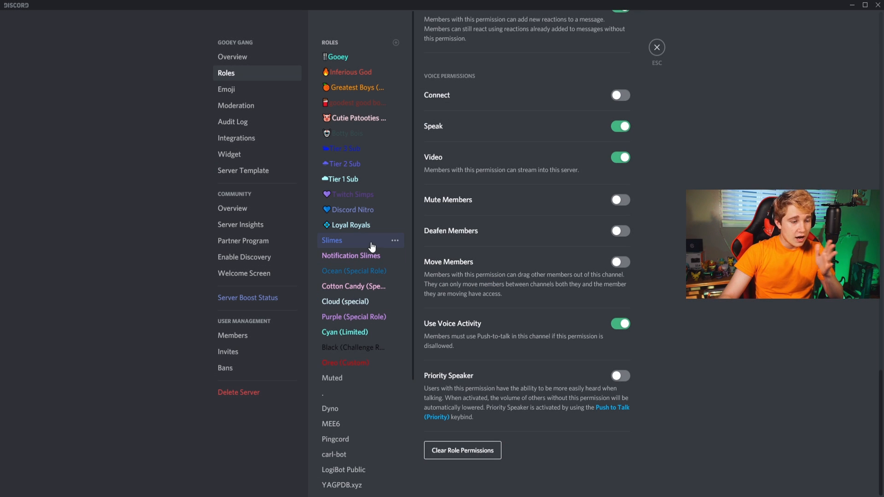
View the Ocean, Cotton Candy and Purple special roles.
{"action": "left_click", "coordinate": [359, 272]}
{"action": "left_click", "coordinate": [359, 287]}
{"action": "left_click", "coordinate": [358, 318]}
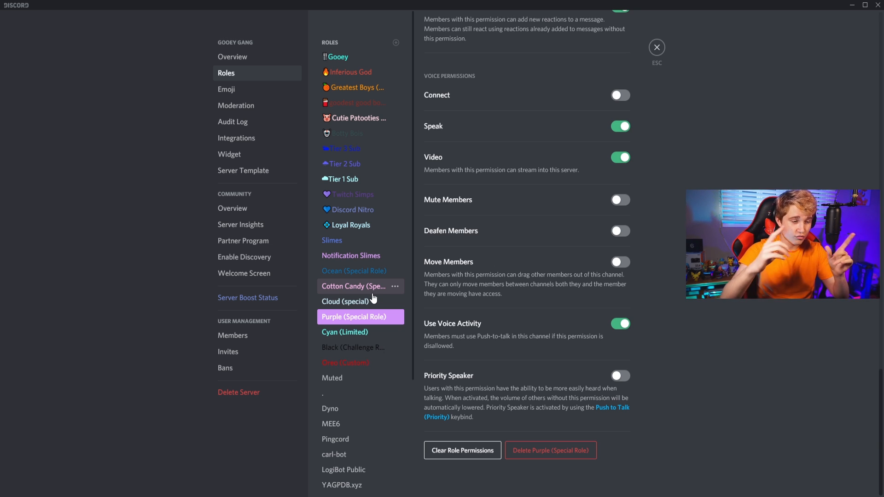
Move the King Chatter challenge role directly below the Black challenge role, save the role order and leave the server settings.
{"action": "scroll", "coordinate": [361, 364], "scroll_direction": "down", "scroll_amount": 3}
{"action": "scroll", "coordinate": [361, 391], "scroll_direction": "up", "scroll_amount": 2}
{"action": "left_click_drag", "start_coordinate": [361, 457], "coordinate": [355, 304]}
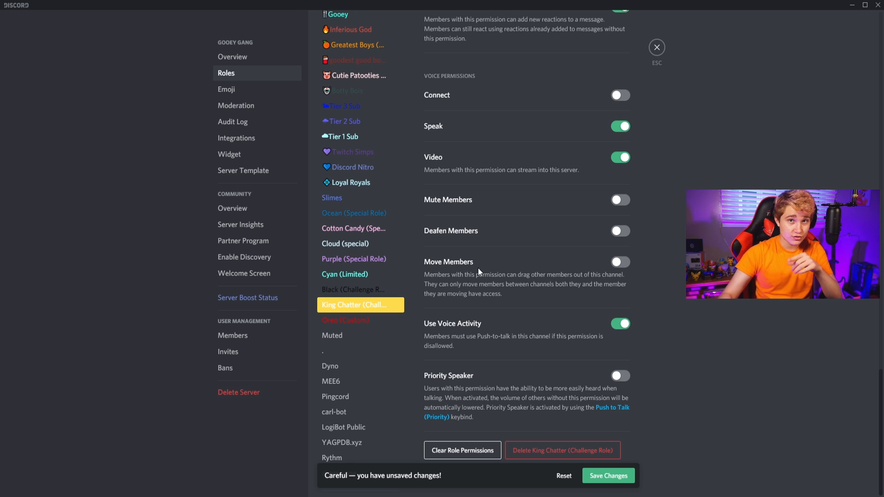
{"action": "scroll", "coordinate": [350, 230], "scroll_direction": "up", "scroll_amount": 2}
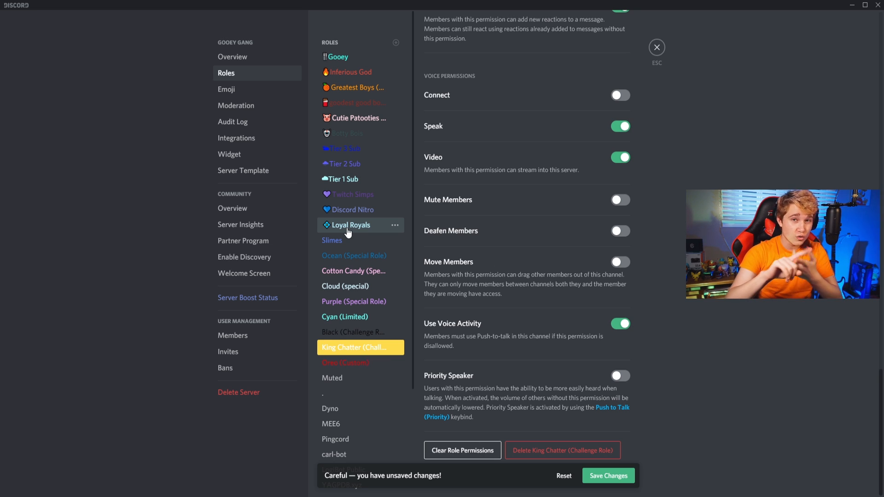
{"action": "left_click", "coordinate": [616, 474]}
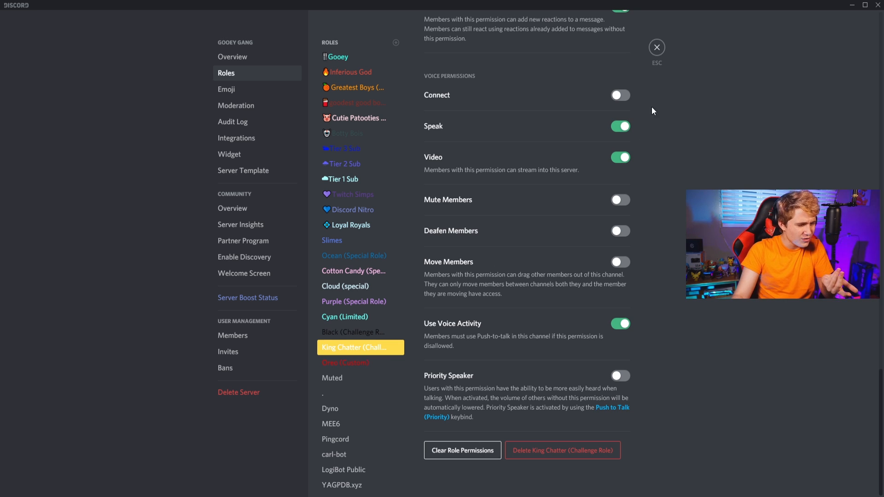
{"action": "left_click", "coordinate": [657, 48]}
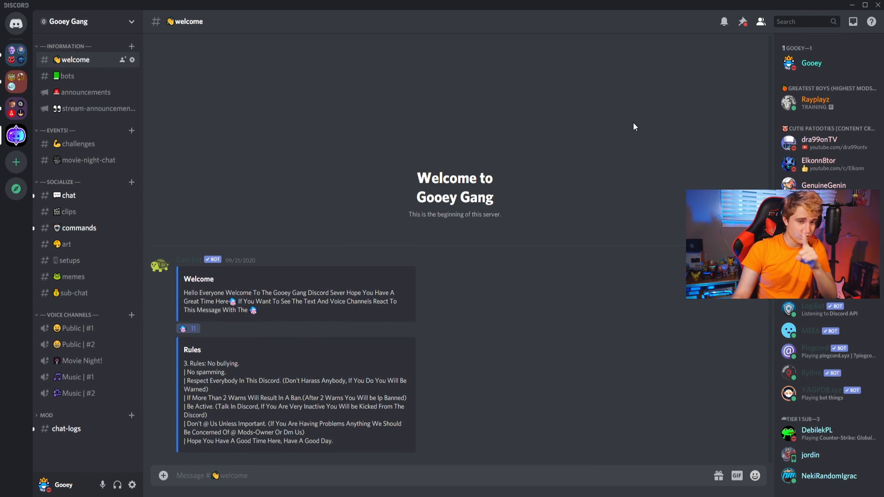
{"action": "right_click", "coordinate": [80, 47]}
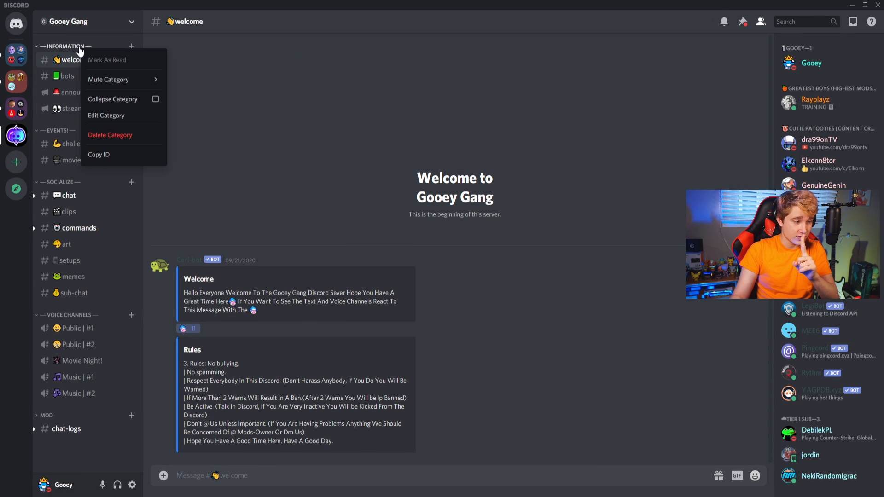
{"action": "left_click", "coordinate": [107, 116]}
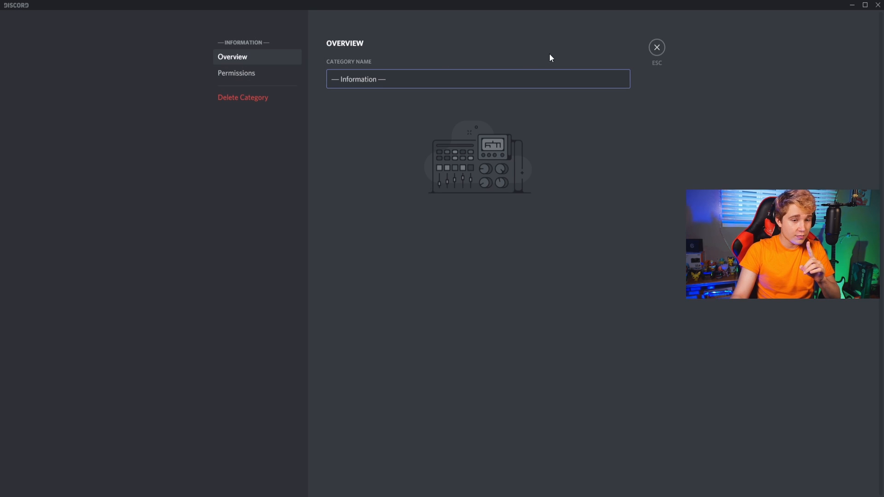
{"action": "left_click", "coordinate": [658, 50]}
{"action": "right_click", "coordinate": [56, 186]}
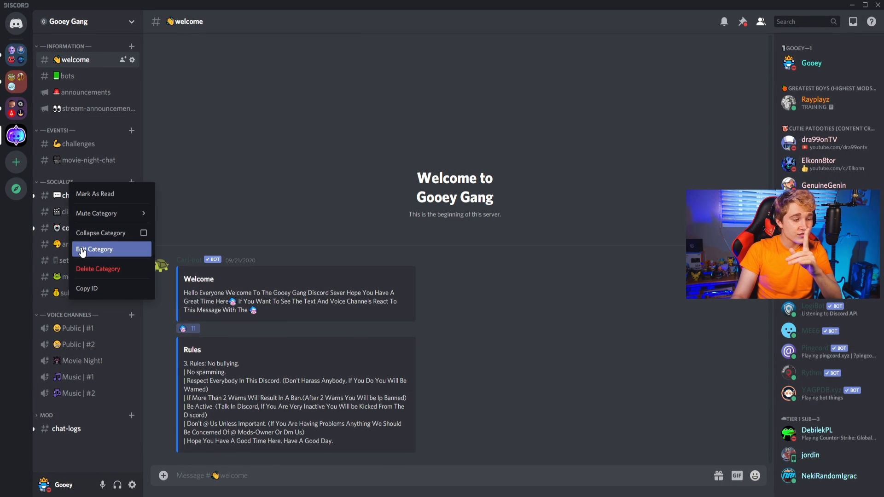
{"action": "left_click", "coordinate": [103, 250]}
{"action": "left_click", "coordinate": [256, 73]}
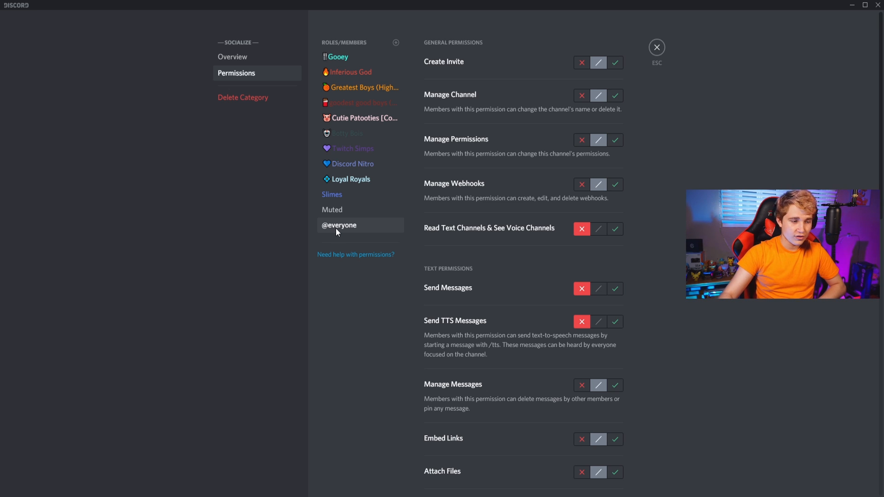
{"action": "left_click", "coordinate": [335, 195]}
{"action": "left_click", "coordinate": [335, 227]}
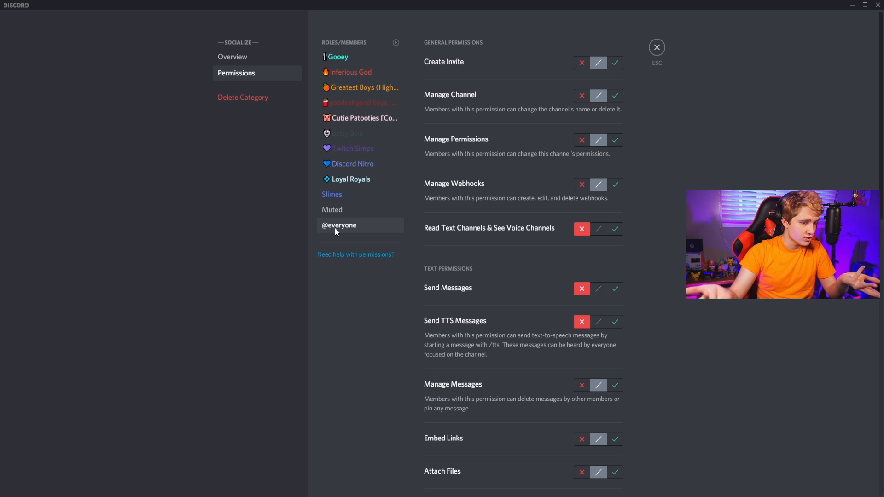
{"action": "scroll", "coordinate": [431, 295], "scroll_direction": "down", "scroll_amount": 10}
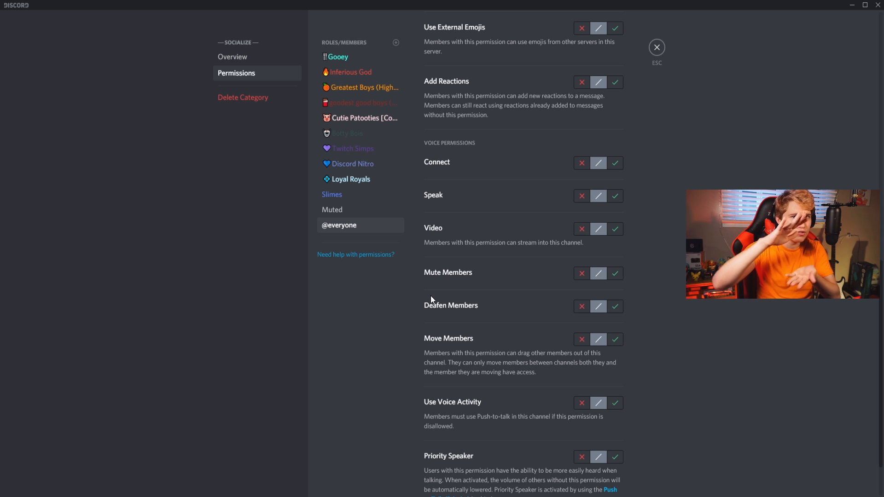
{"action": "scroll", "coordinate": [444, 241], "scroll_direction": "up", "scroll_amount": 10}
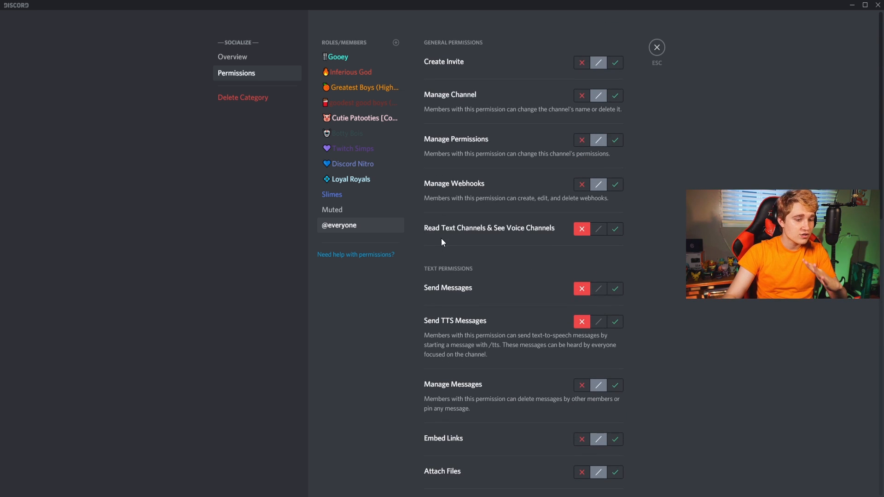
{"action": "left_click", "coordinate": [352, 202]}
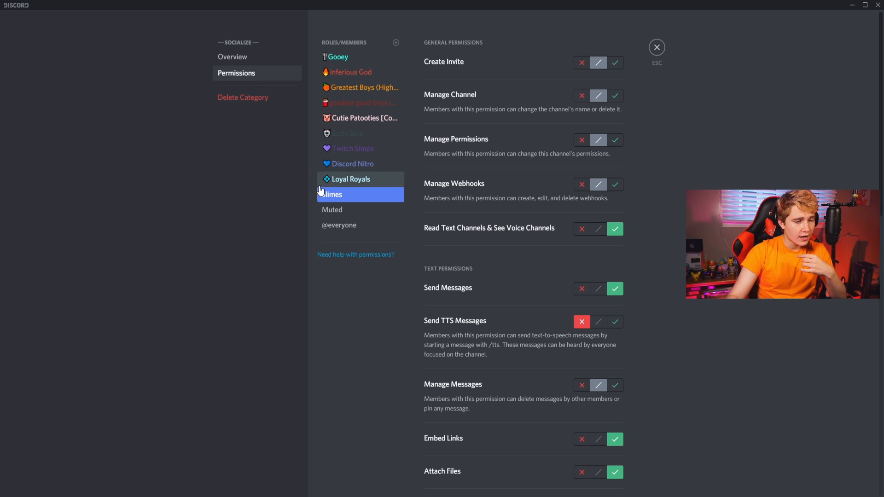
Review the Socialize category's permissions for the roles from Loyal Royals up to Cutie Patooties, then close the category settings.
{"action": "left_click", "coordinate": [351, 181]}
{"action": "left_click", "coordinate": [359, 166]}
{"action": "left_click", "coordinate": [358, 155]}
{"action": "left_click", "coordinate": [364, 133]}
{"action": "left_click", "coordinate": [366, 118]}
{"action": "left_click", "coordinate": [656, 47]}
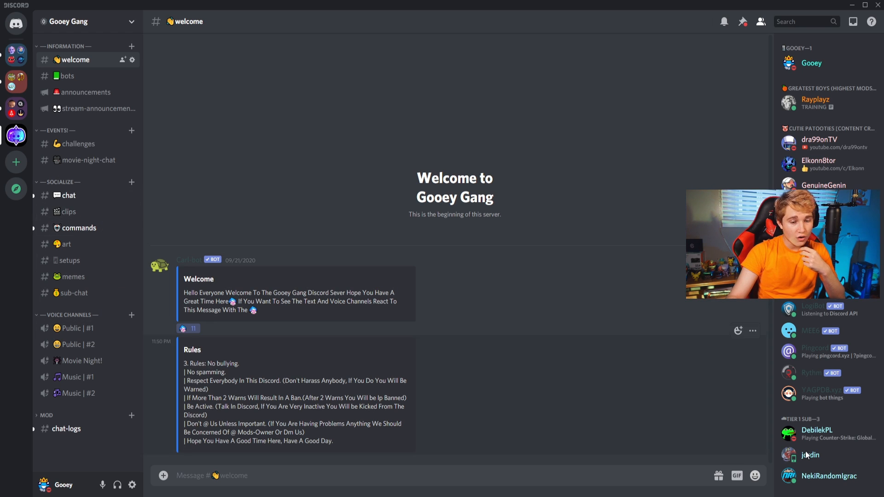
Examine the member list's role groups and the Welcome and Rules messages in the welcome channel.
{"action": "scroll", "coordinate": [831, 409], "scroll_direction": "down", "scroll_amount": 5}
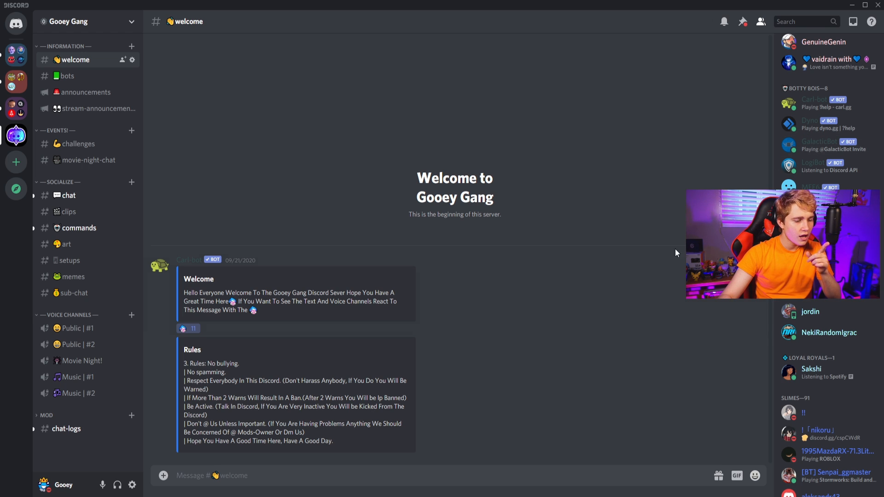
{"action": "left_click_drag", "start_coordinate": [183, 363], "coordinate": [237, 424]}
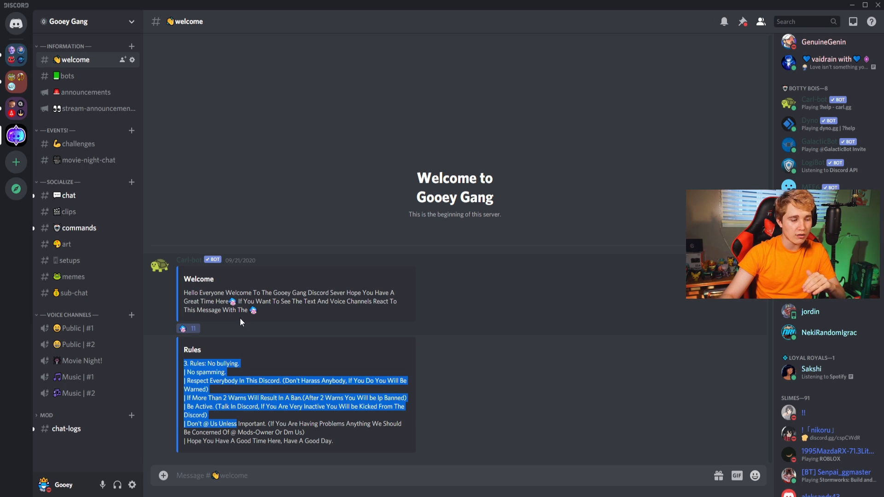
{"action": "left_click_drag", "start_coordinate": [184, 278], "coordinate": [208, 293]}
{"action": "left_click", "coordinate": [203, 368]}
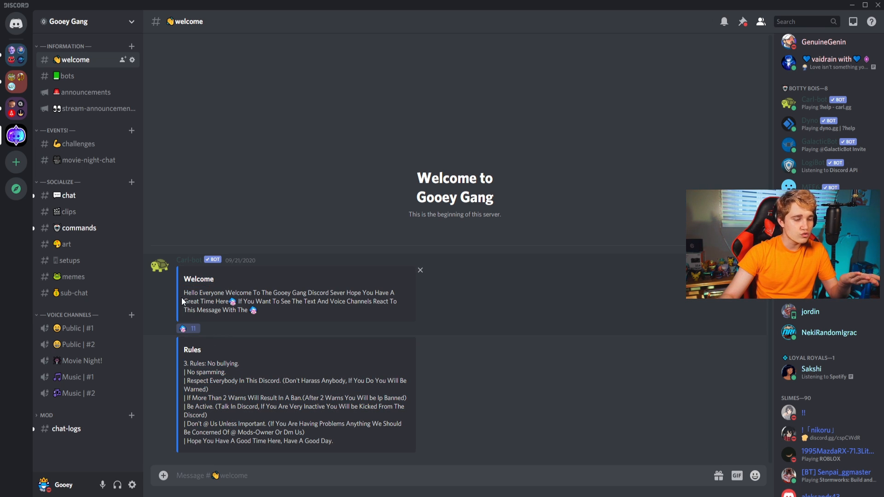